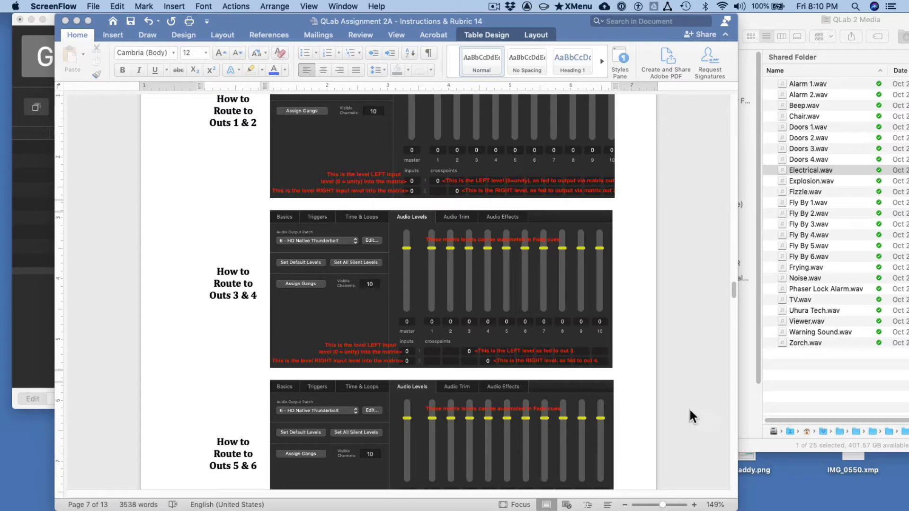
Review the assignment document's instructions and screenshots on routing cues to the HD Native Thunderbolt output pairs
scroll(623, 330, "up", 15)
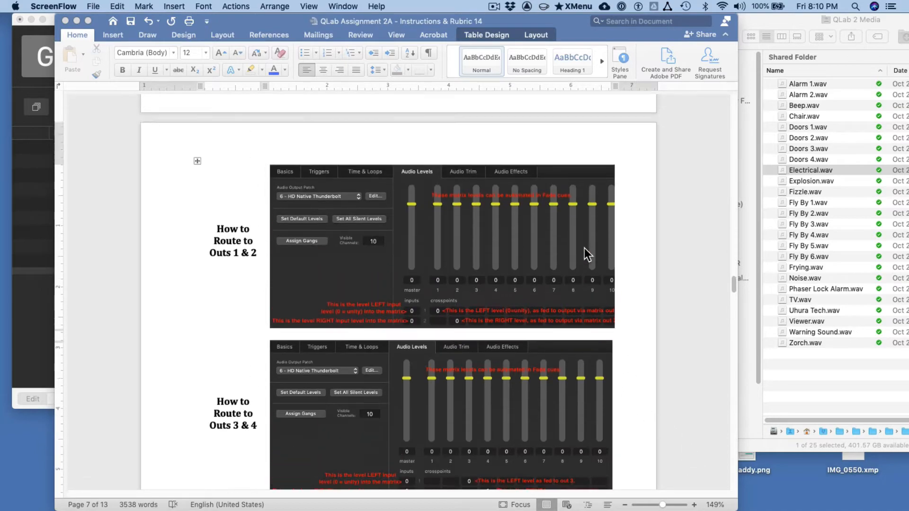
scroll(583, 245, "down", 15)
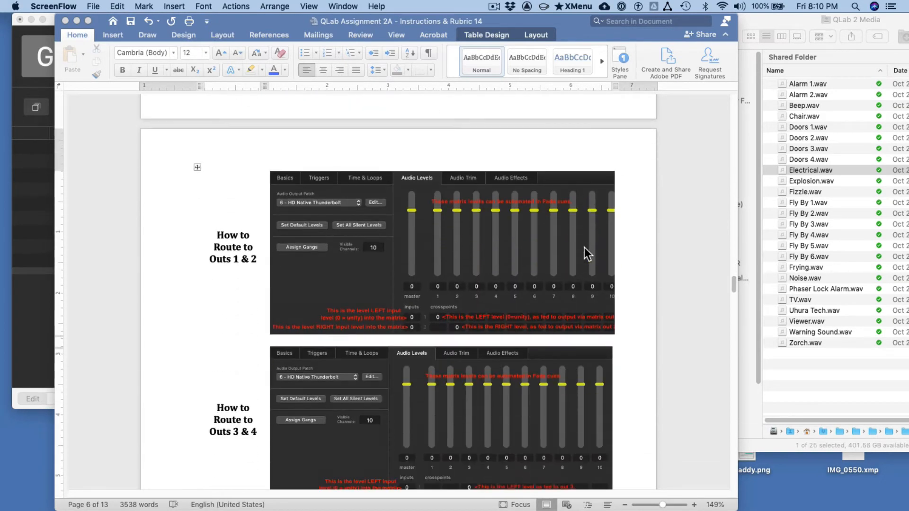
scroll(613, 294, "up", 10)
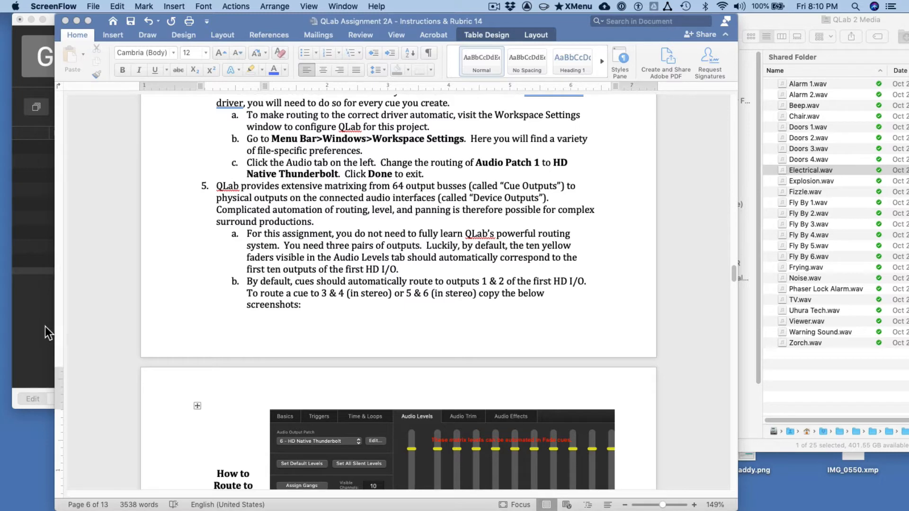
scroll(180, 324, "down", 1)
scroll(181, 324, "up", 2)
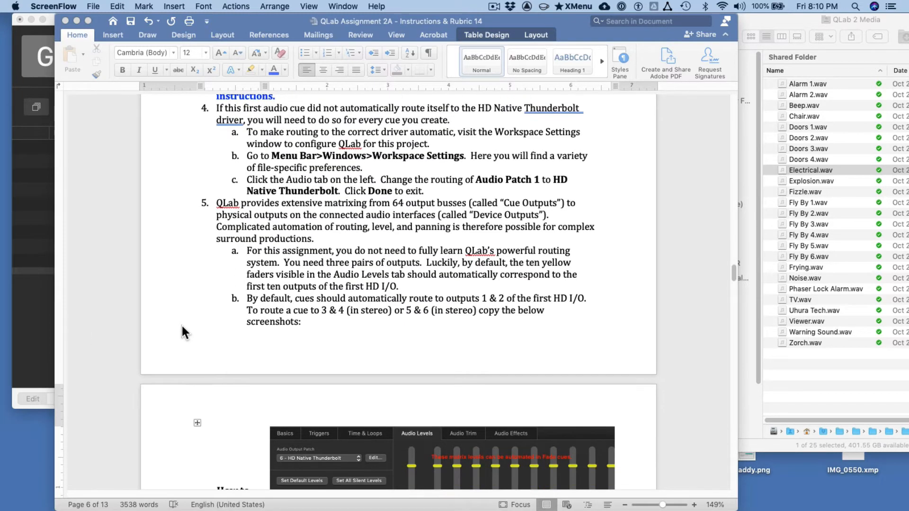
Switch to QLab, add Electrical.wav from the shared folder to the empty cue list, and play the cue
left_click(29, 310)
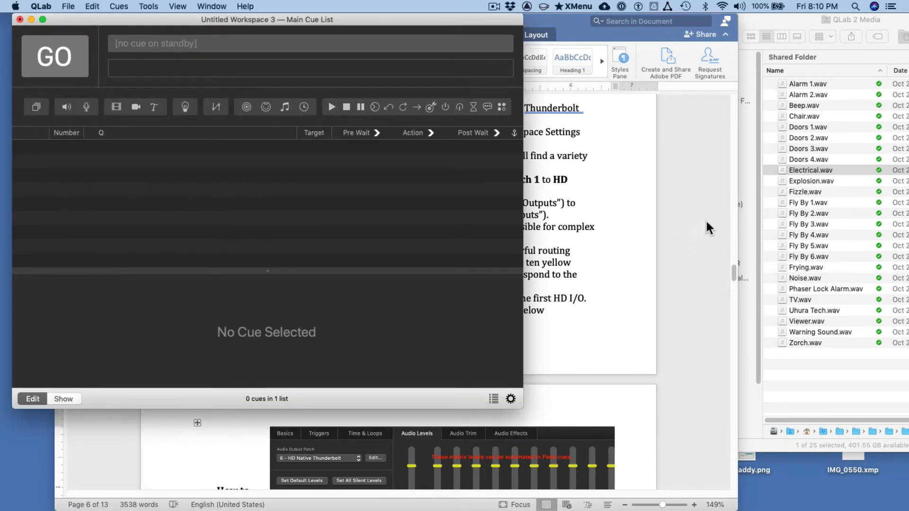
left_click_drag(819, 170, 279, 201)
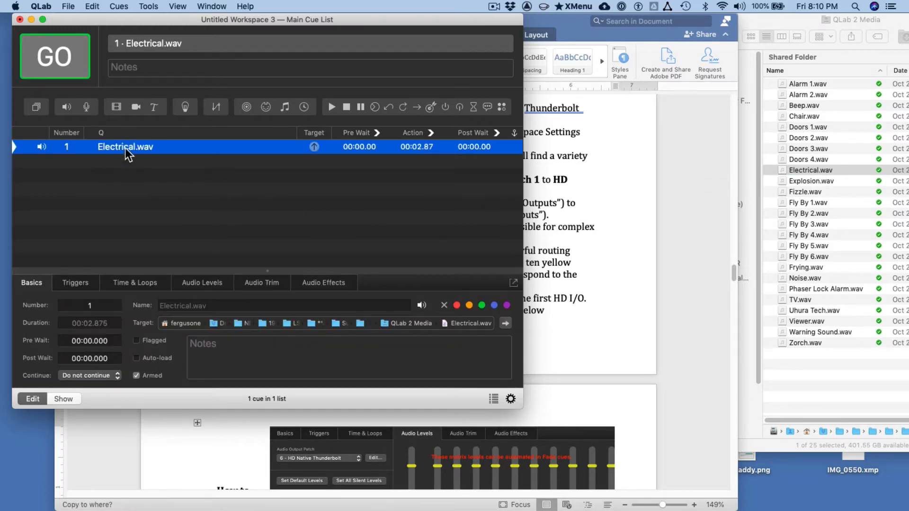
left_click(72, 58)
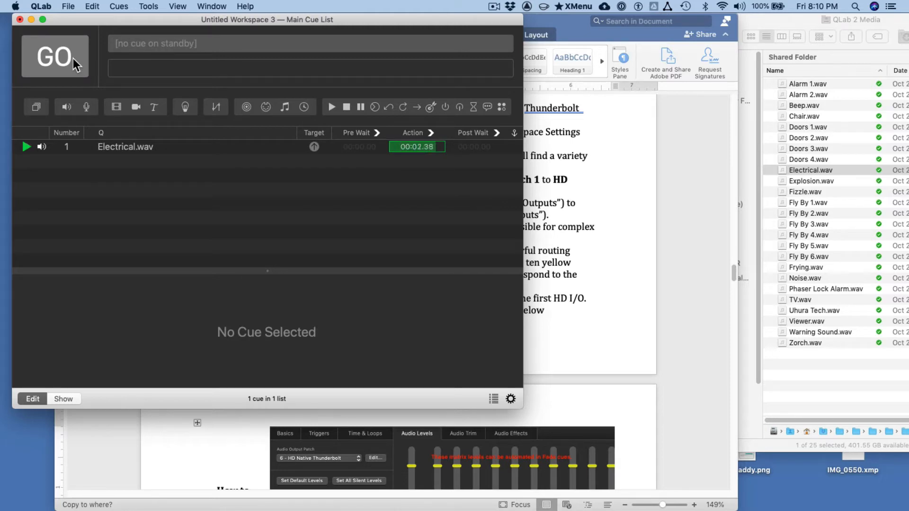
Set the first Electrical.wav cue's audio output patch to 5 - HD Native Thunderbolt and play the cue
left_click(122, 150)
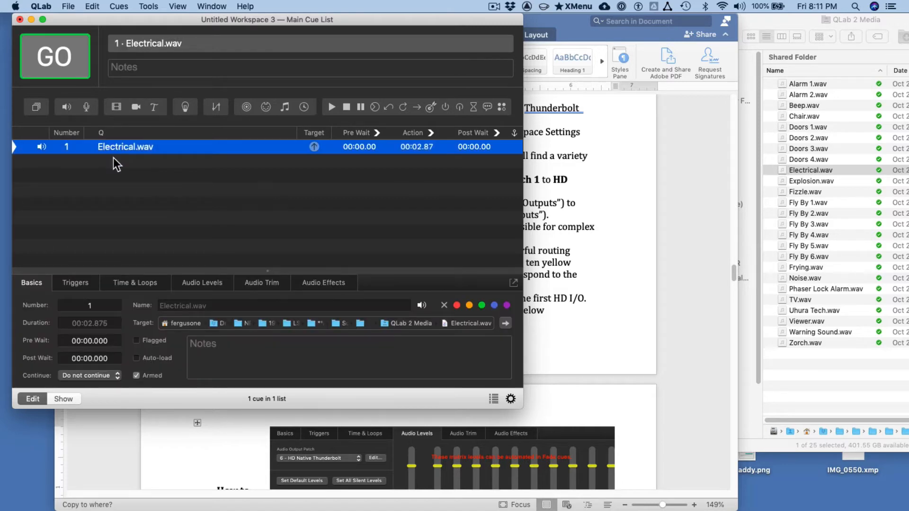
left_click(204, 286)
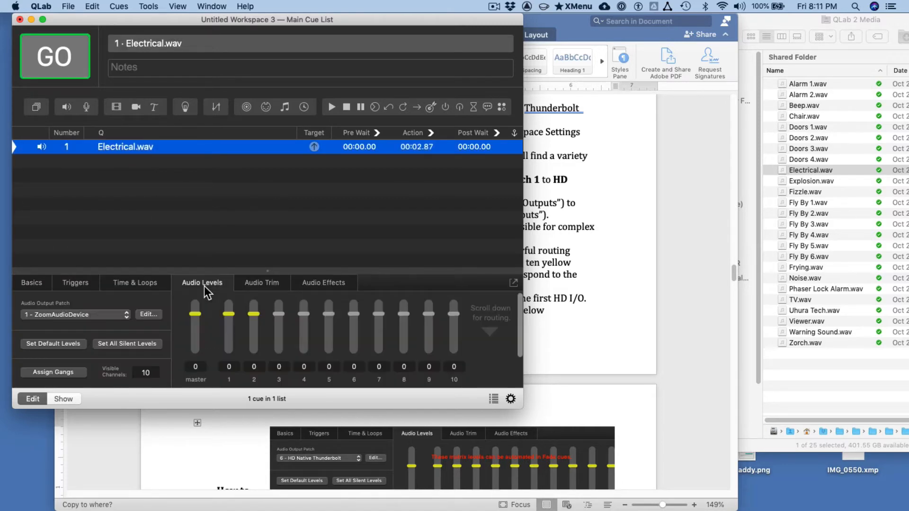
left_click(105, 314)
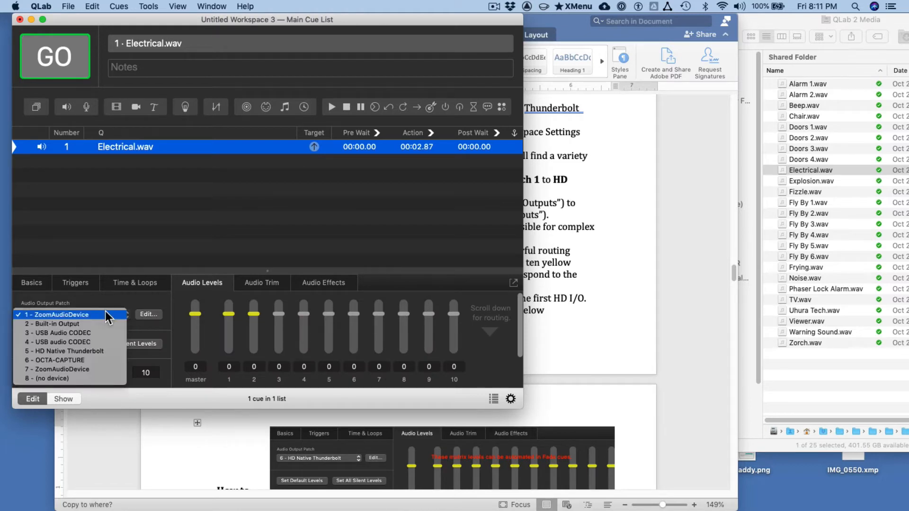
left_click(113, 353)
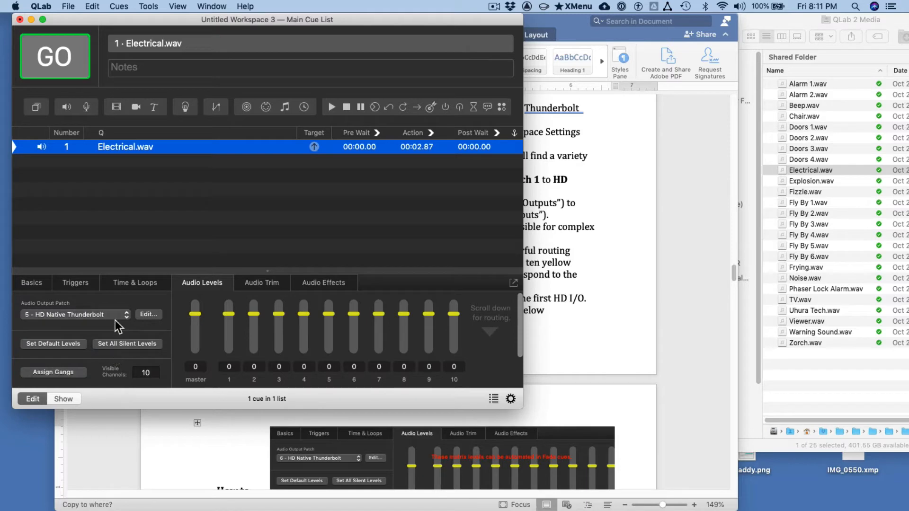
left_click(77, 67)
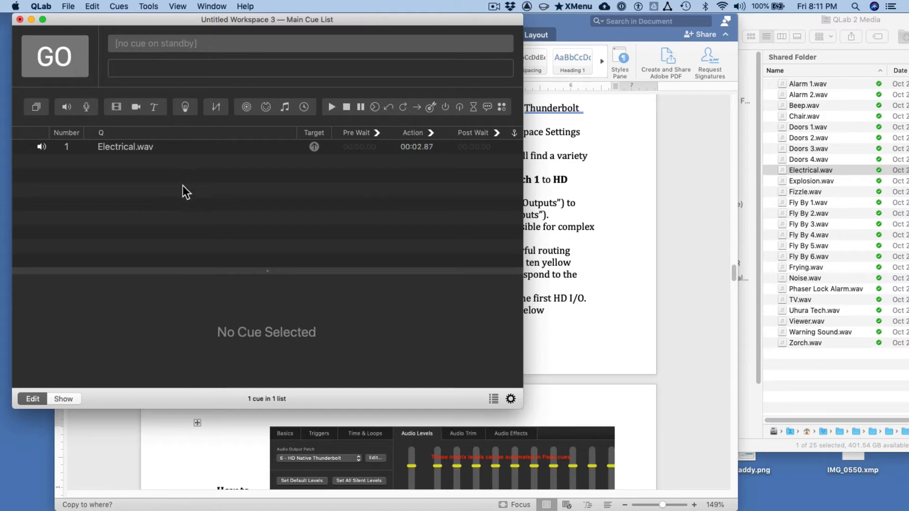
Add Electrical.wav as a second cue and assign HD Native Thunderbolt to Audio Patch 1 in the workspace settings
left_click_drag(807, 169, 368, 181)
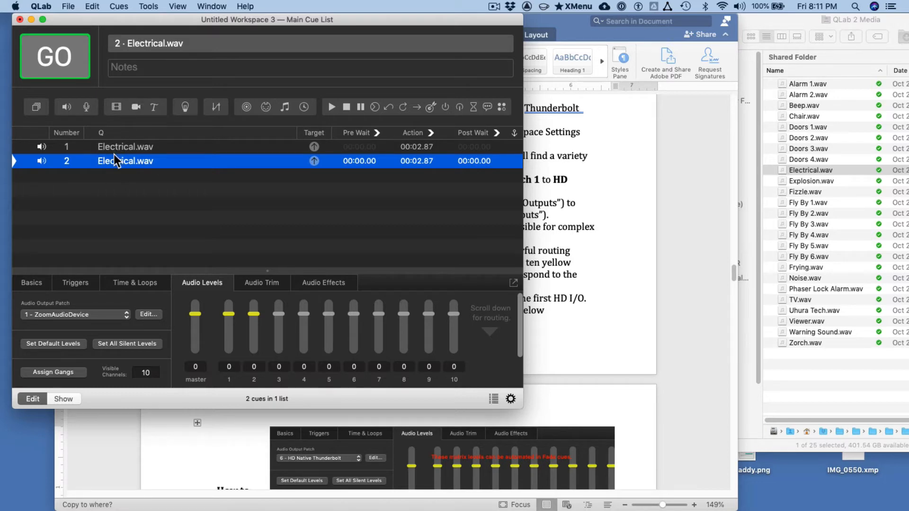
left_click(220, 6)
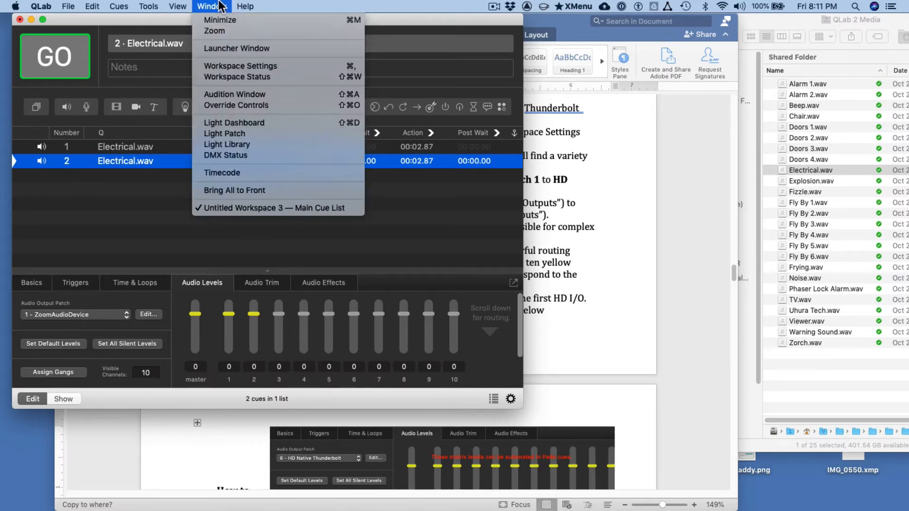
left_click(240, 66)
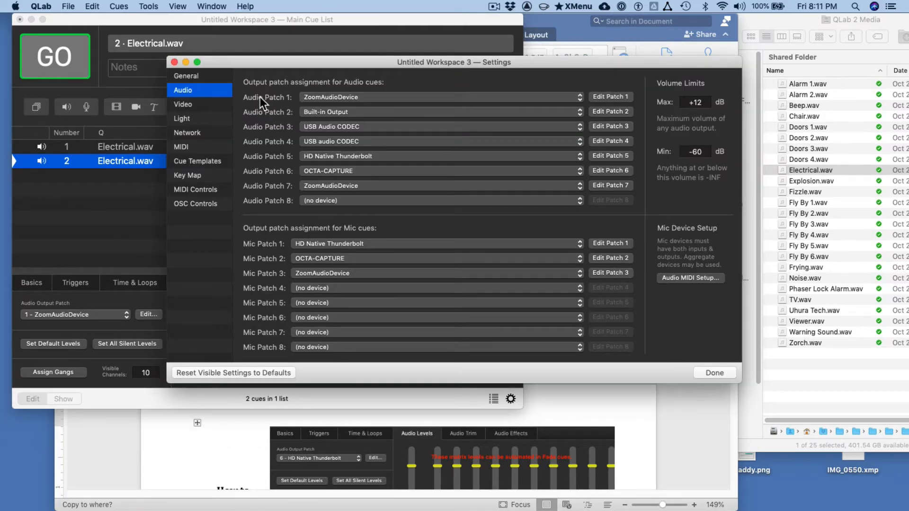
left_click(320, 99)
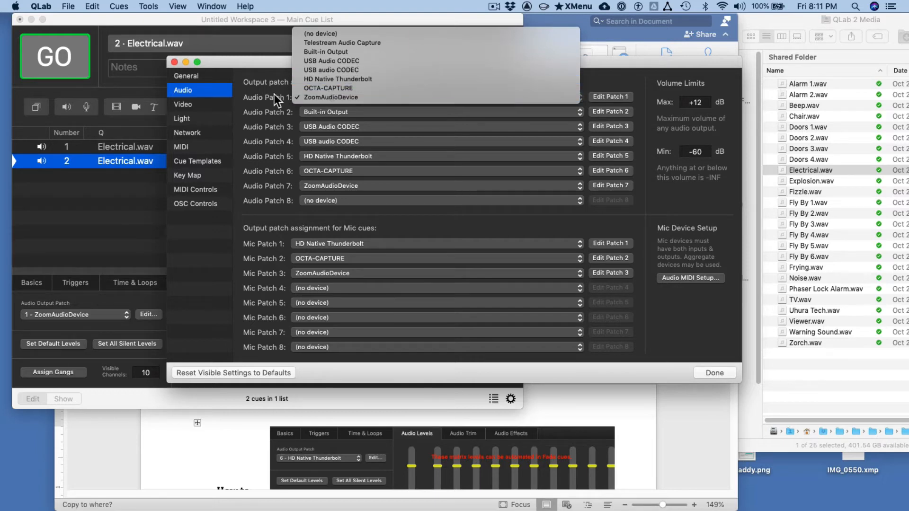
left_click(346, 78)
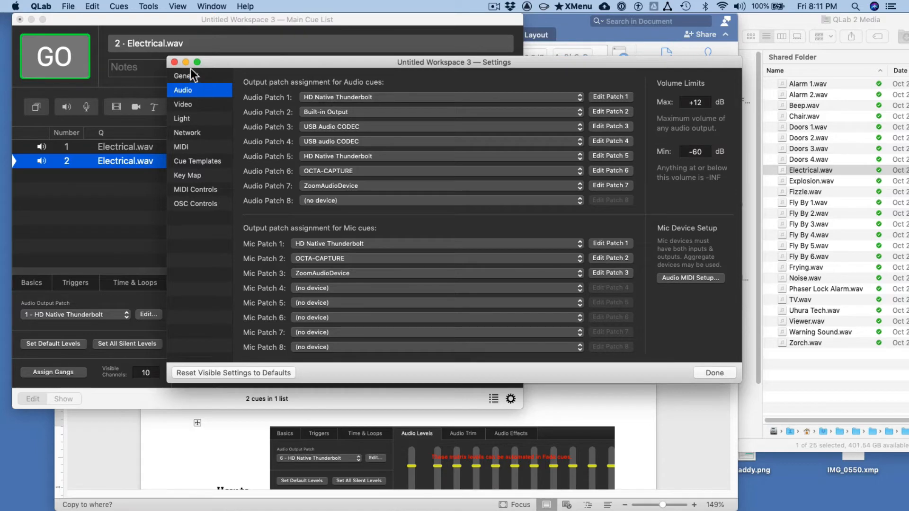
left_click(174, 62)
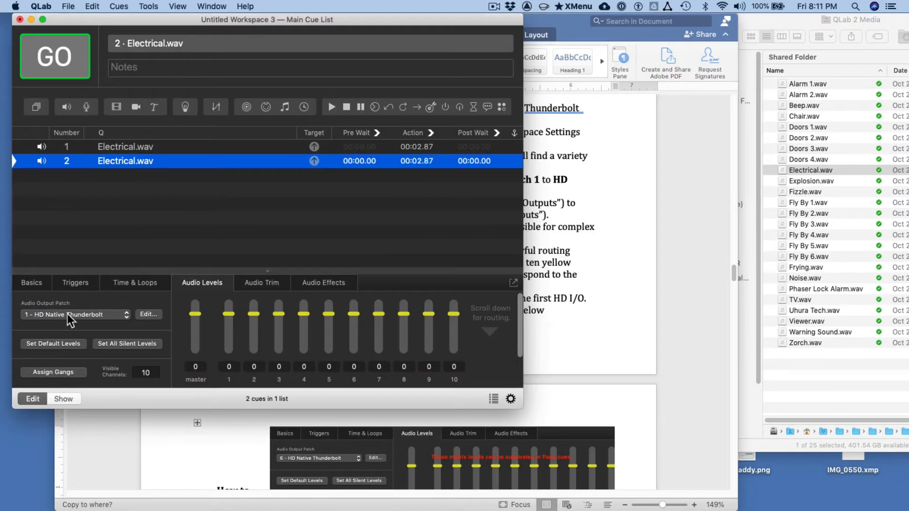
Add Electrical.wav as a third cue, check its audio output patch options, and play it
left_click(162, 217)
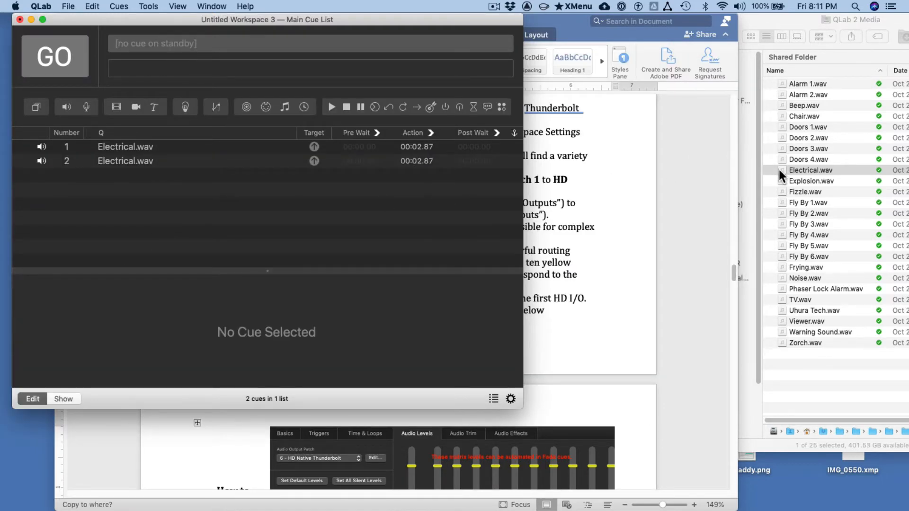
left_click_drag(778, 167, 289, 202)
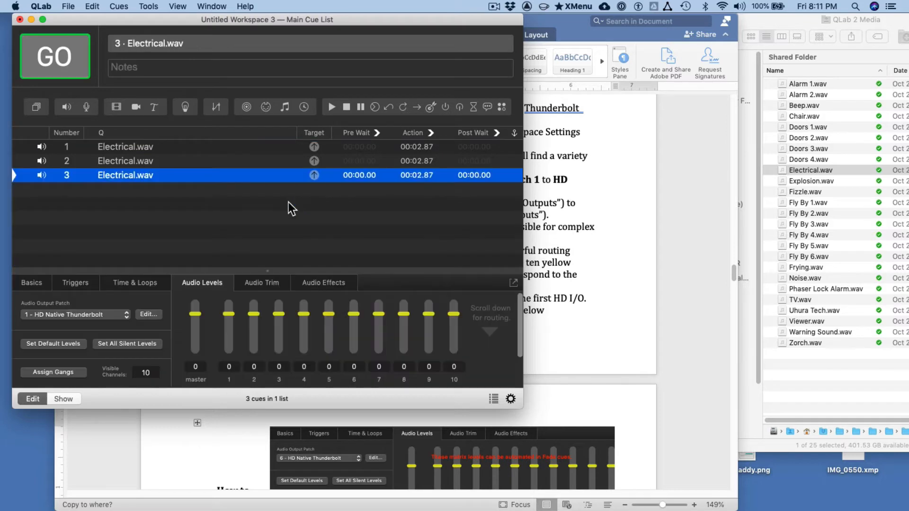
left_click(71, 314)
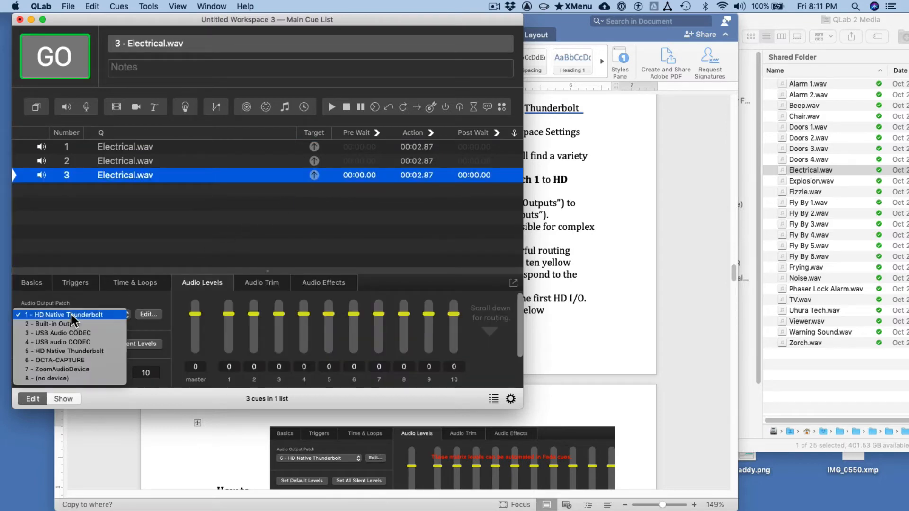
left_click(113, 288)
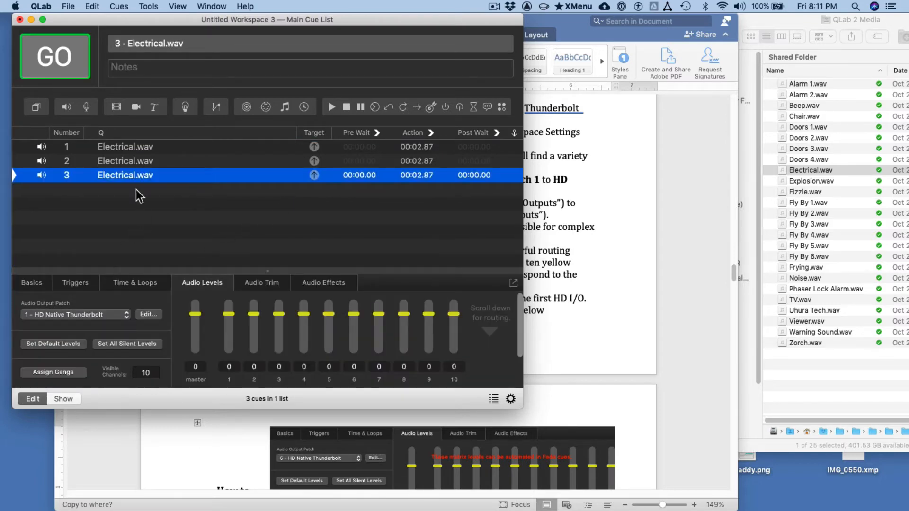
left_click(74, 44)
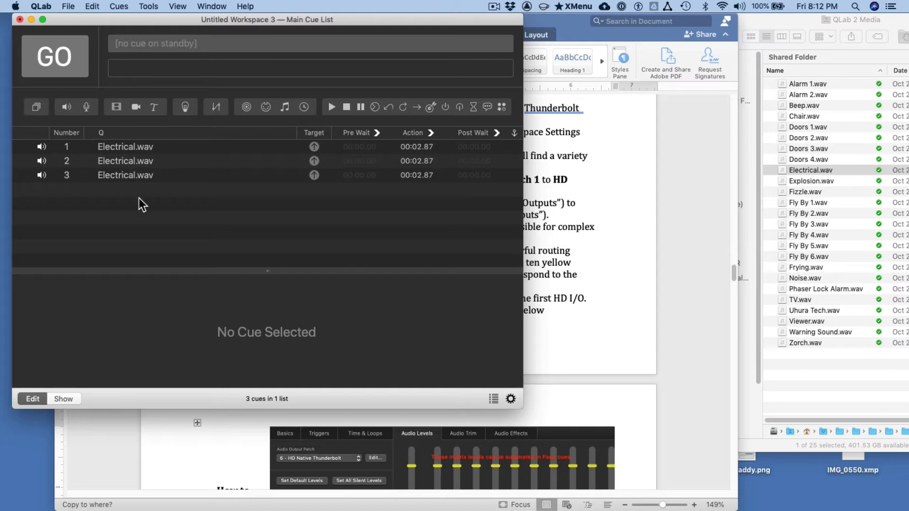
Select the third cue, then switch to Word and consult the output assignments in the sound effects cue table
left_click(132, 176)
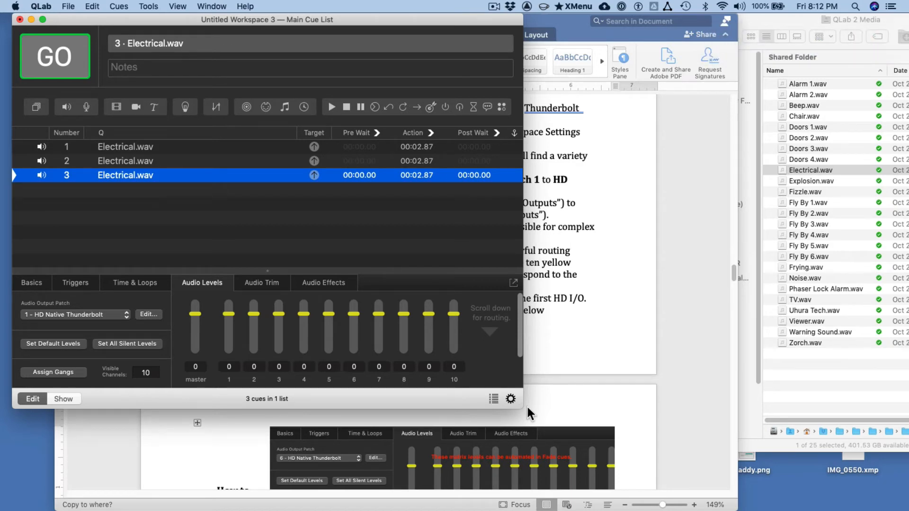
left_click(612, 339)
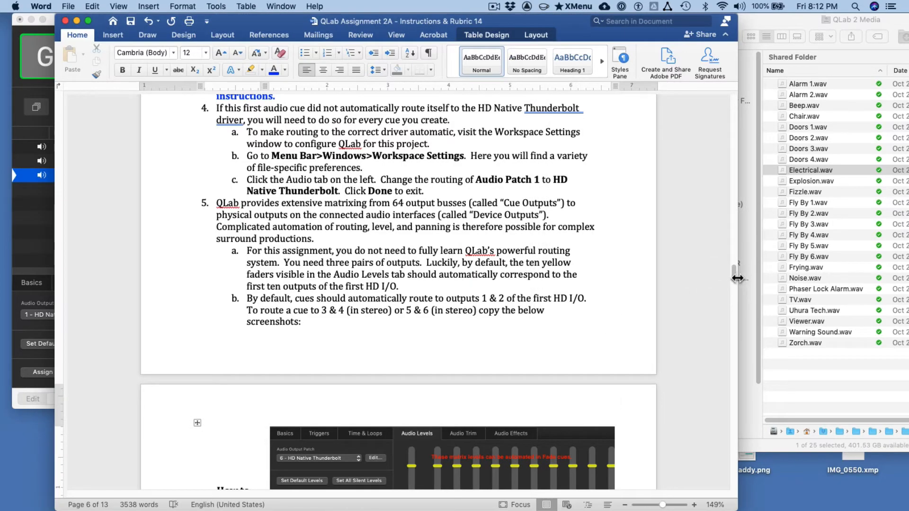
left_click_drag(734, 279, 722, 354)
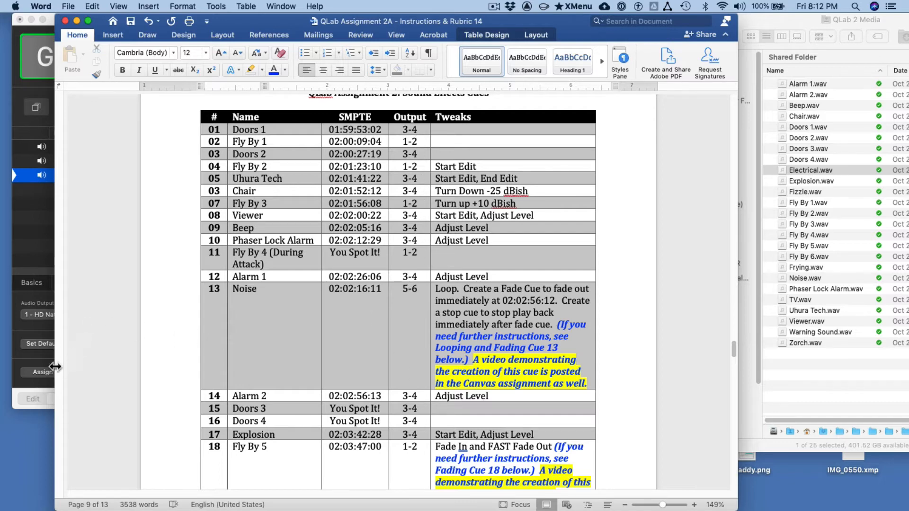
Return to QLab, open the third cue's audio patch editor, enlarge its window and view the cue outputs
left_click(35, 391)
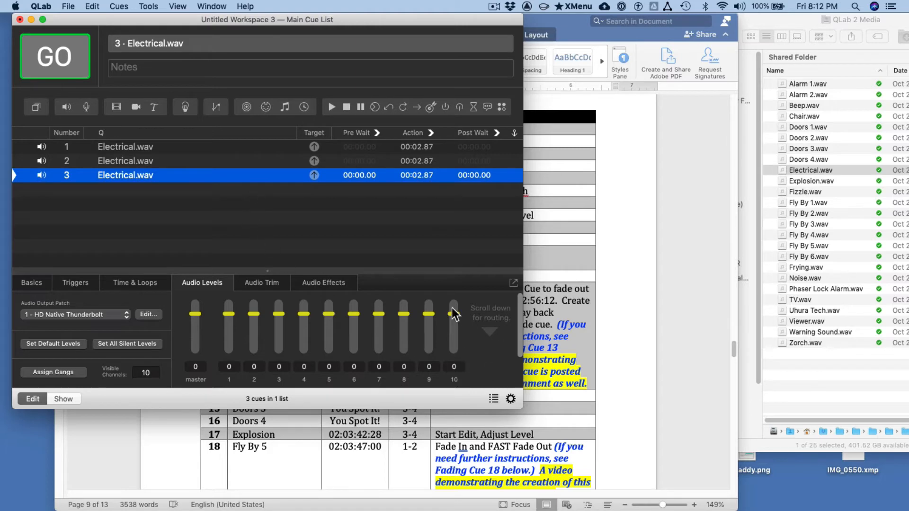
left_click(144, 314)
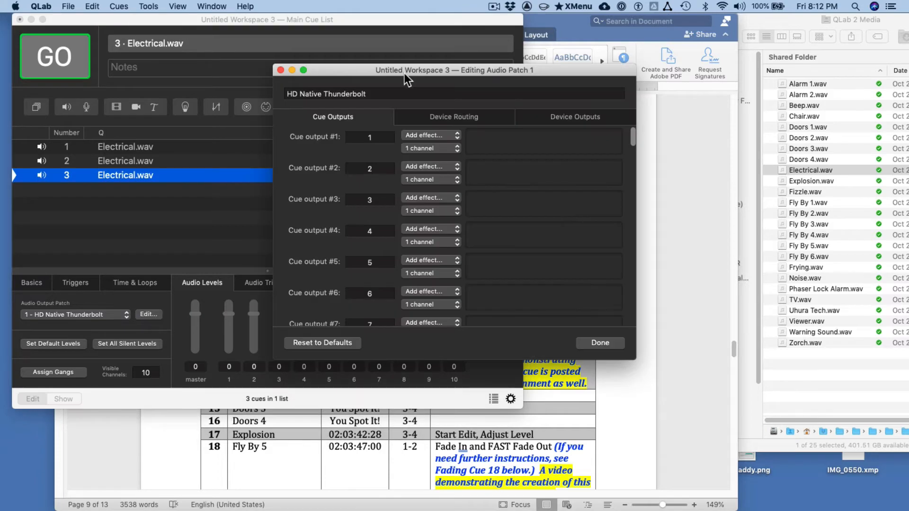
left_click_drag(405, 70, 338, 25)
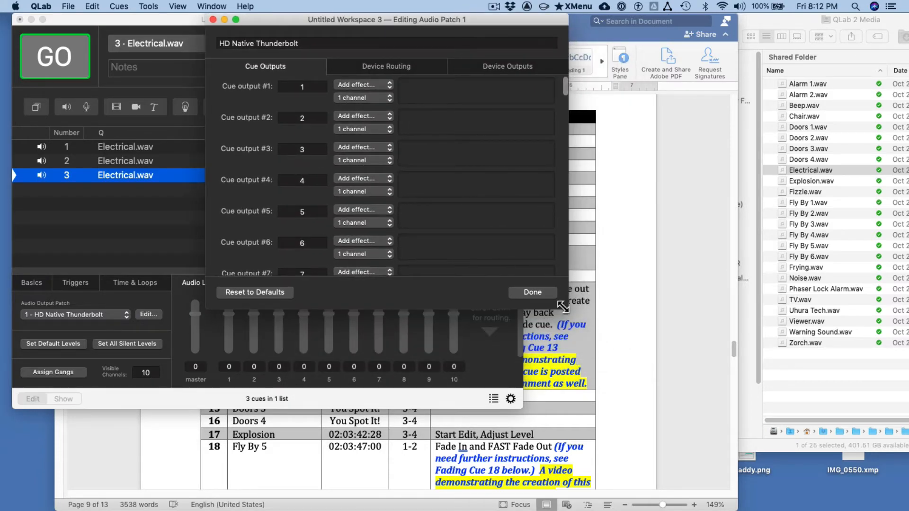
left_click_drag(566, 310, 608, 510)
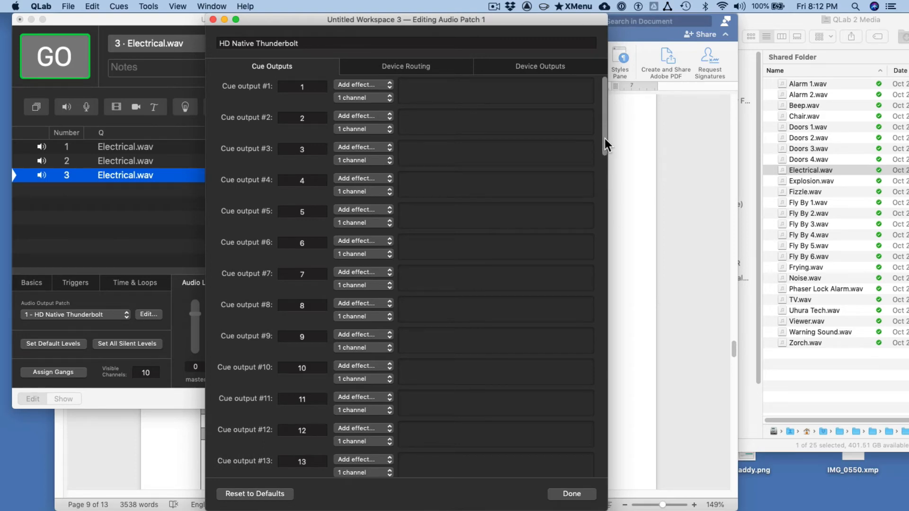
left_click_drag(604, 138, 532, 46)
Examine Audio Patch 1's Device Routing matrix across all device outputs and compare it with the Cue Outputs list
left_click(441, 67)
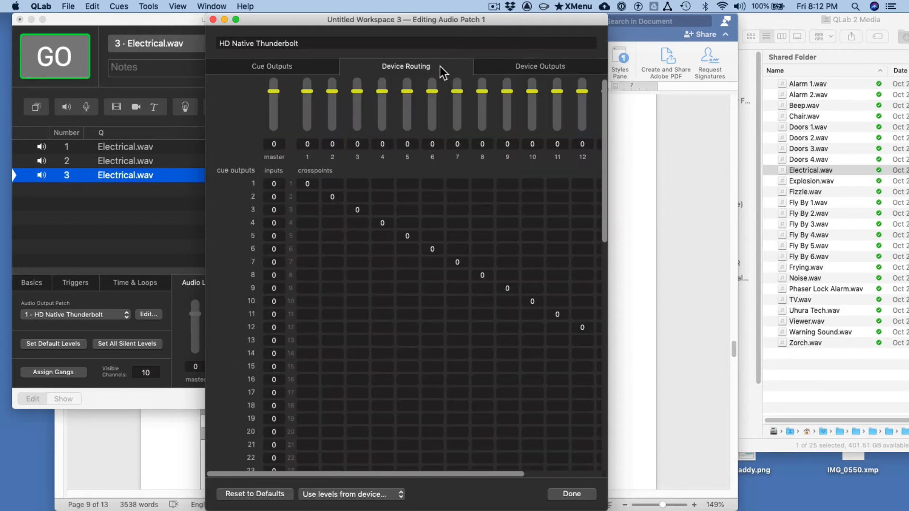
left_click_drag(607, 506, 749, 510)
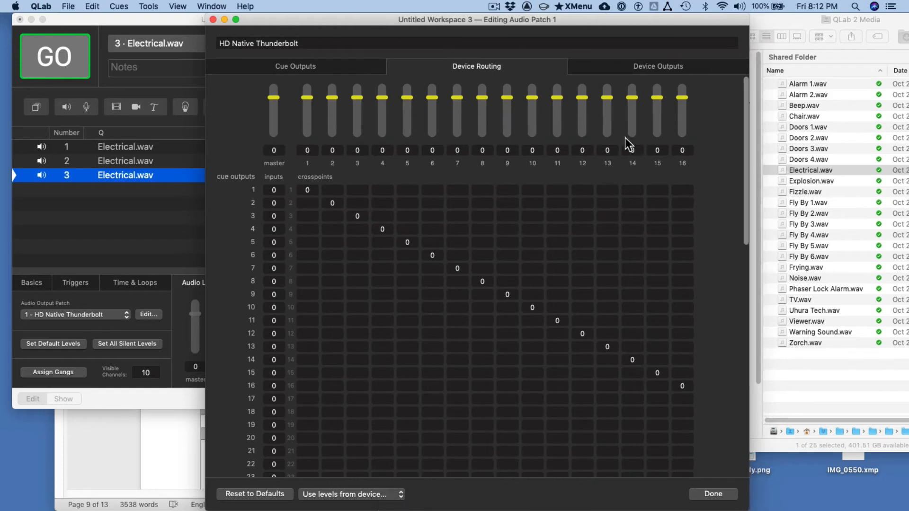
left_click(341, 66)
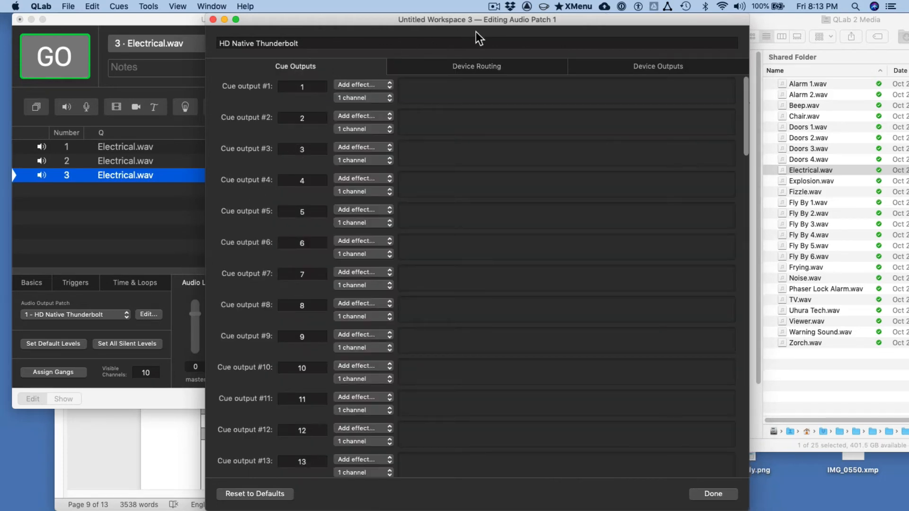
left_click(470, 66)
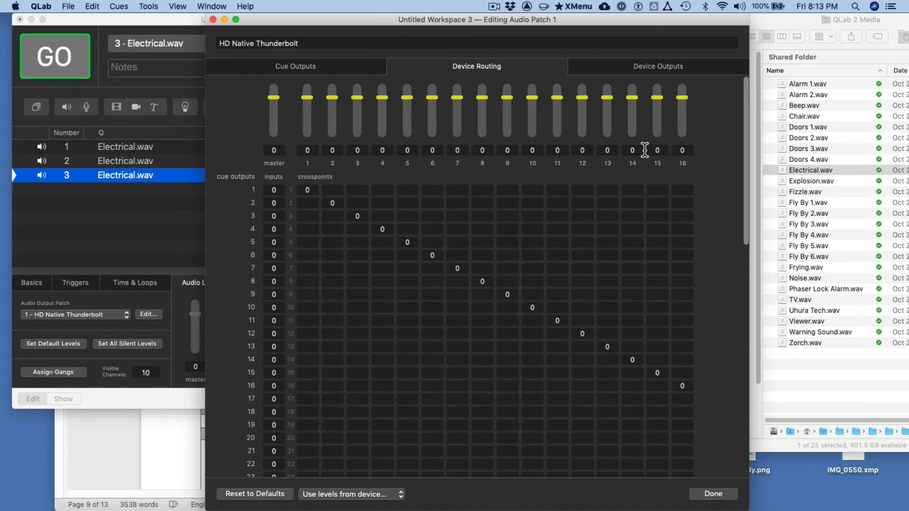
scroll(229, 233, "down", 10)
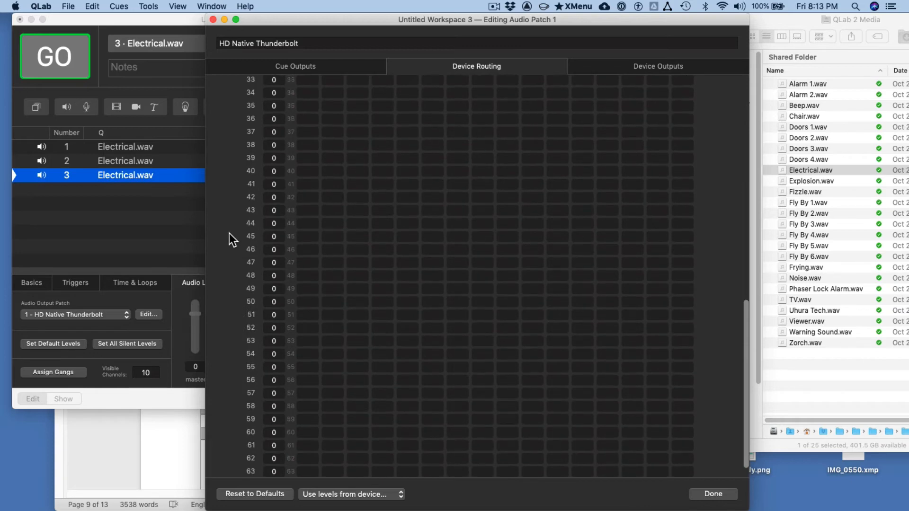
Close the Audio Patch 1 editor and look over the third cue's audio level faders
scroll(229, 235, "up", 10)
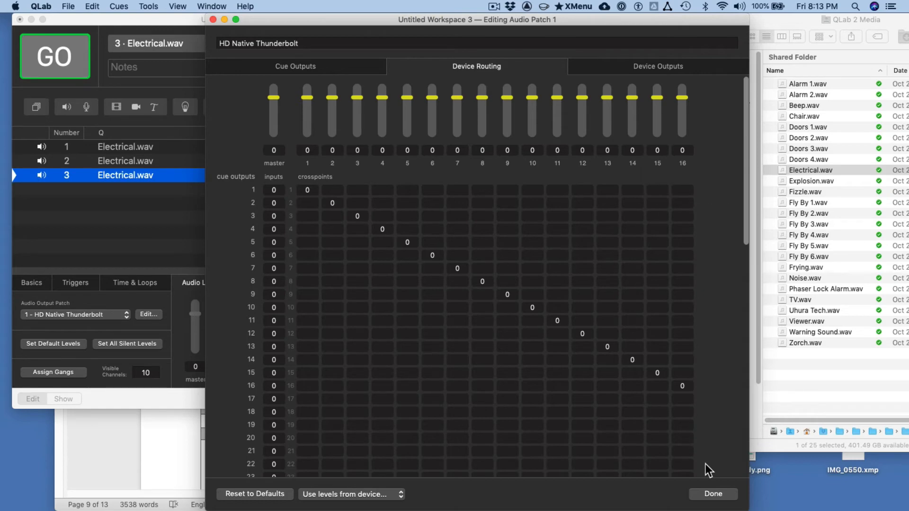
left_click(707, 495)
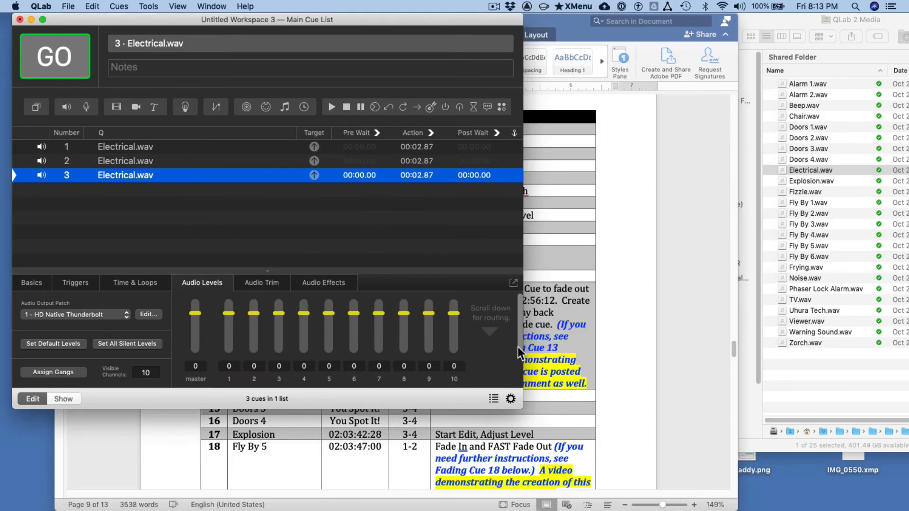
scroll(519, 360, "down", 2)
scroll(249, 326, "up", 2)
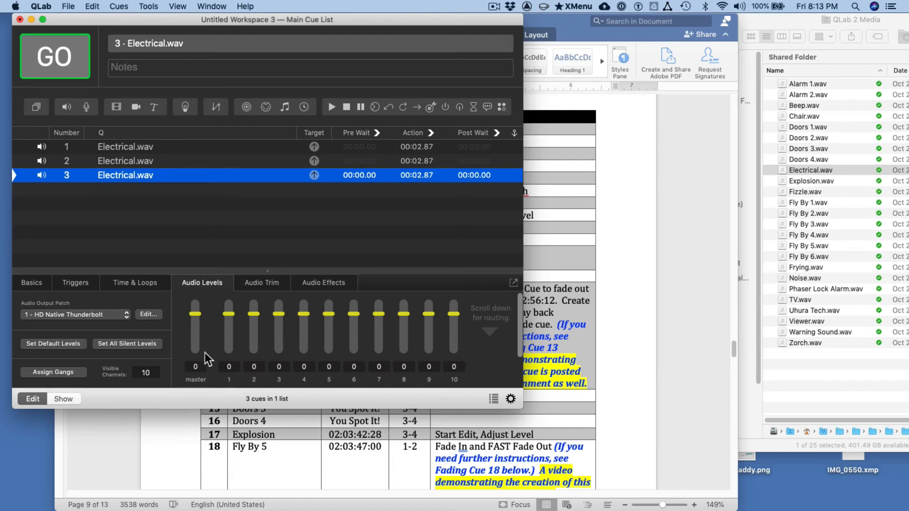
Set the third cue's visible channels to 16 and enlarge the window and inspector to fit all channels and the crosspoints
left_click(146, 372)
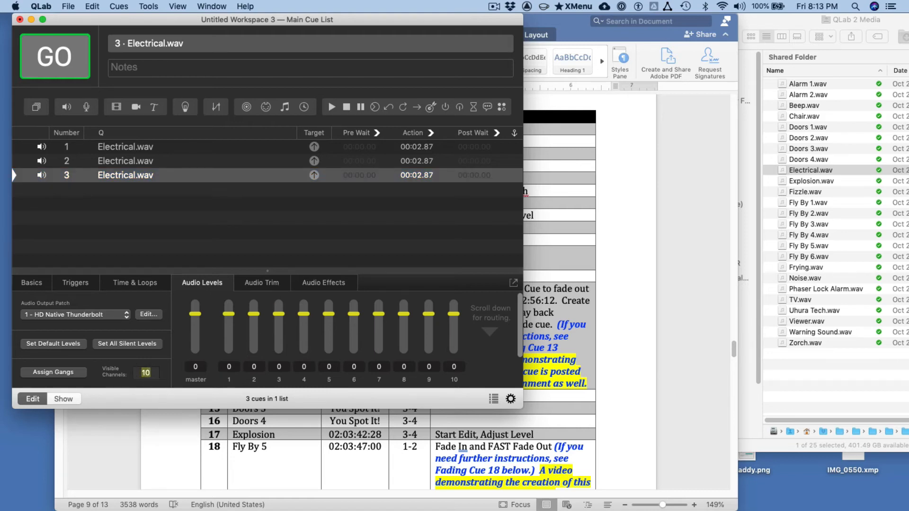
type("16")
key("Return")
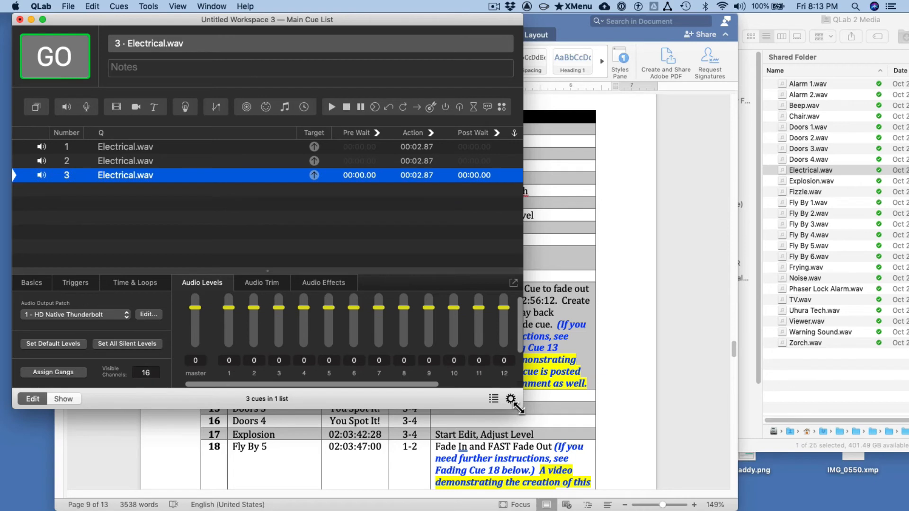
left_click_drag(520, 408, 639, 425)
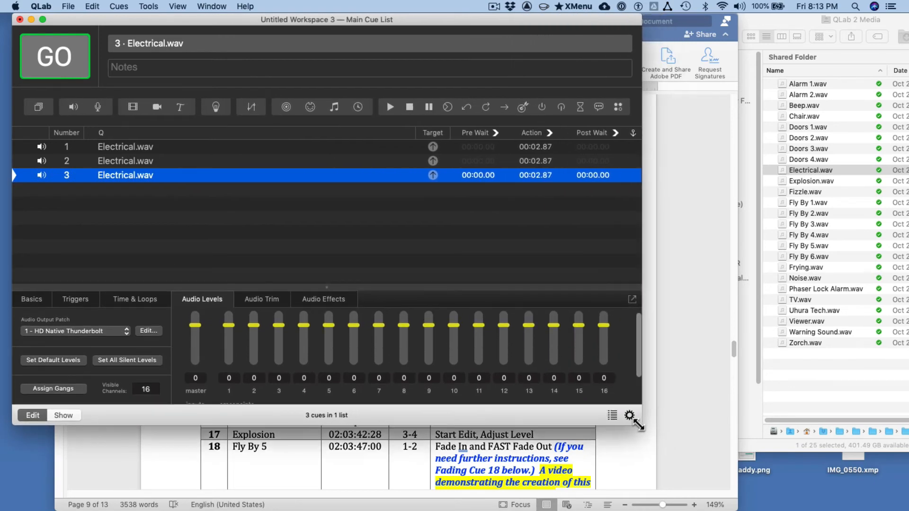
scroll(611, 382, "up", 1)
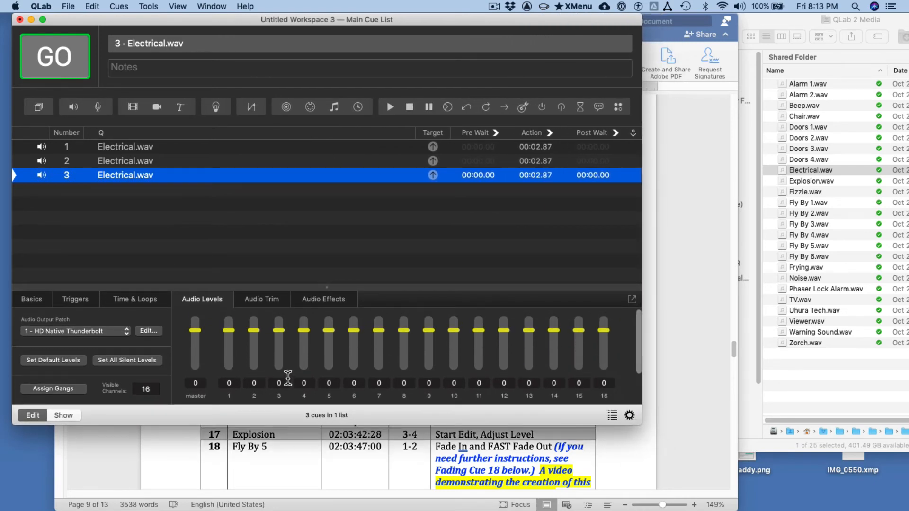
left_click_drag(326, 288, 327, 231)
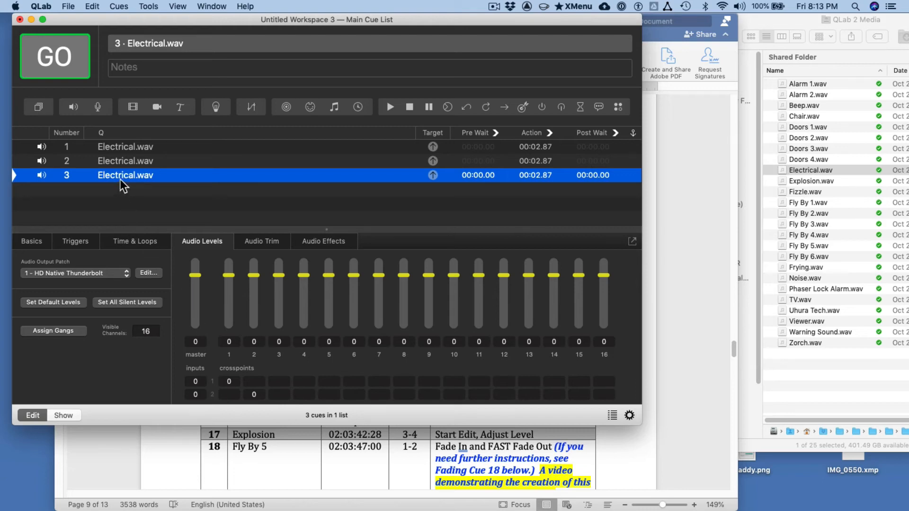
Examine the third cue's input levels and its crosspoints to outputs 1 and 2, and play the cue
left_click(197, 395)
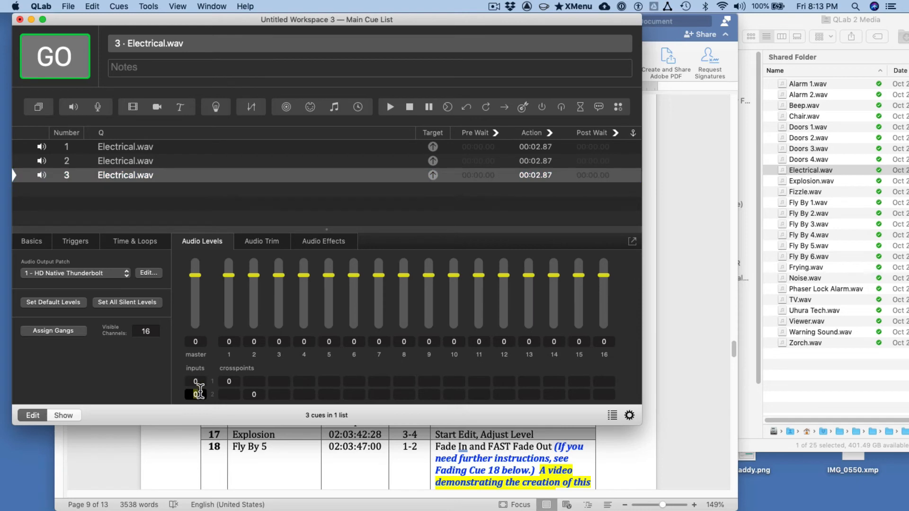
left_click(229, 382)
left_click(253, 395)
left_click(229, 381)
left_click(250, 394)
left_click(59, 64)
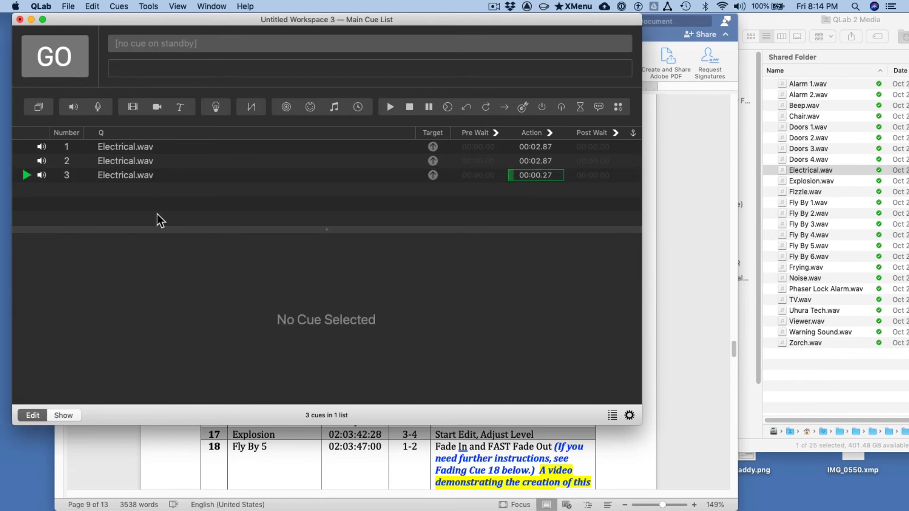
Clear the third cue's crosspoints to outputs 1 and 2 and play the cue to test it
left_click(111, 175)
left_click(228, 381)
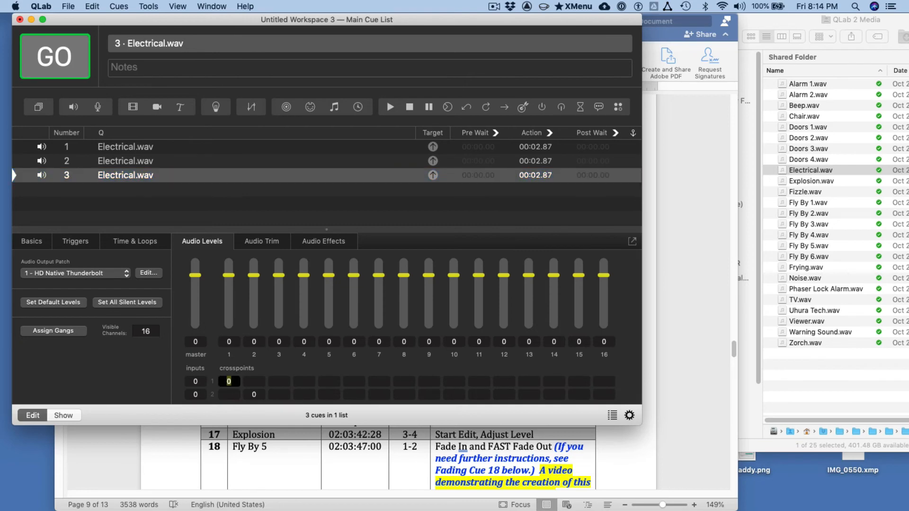
key("BackSpace")
left_click(259, 393)
key("Return")
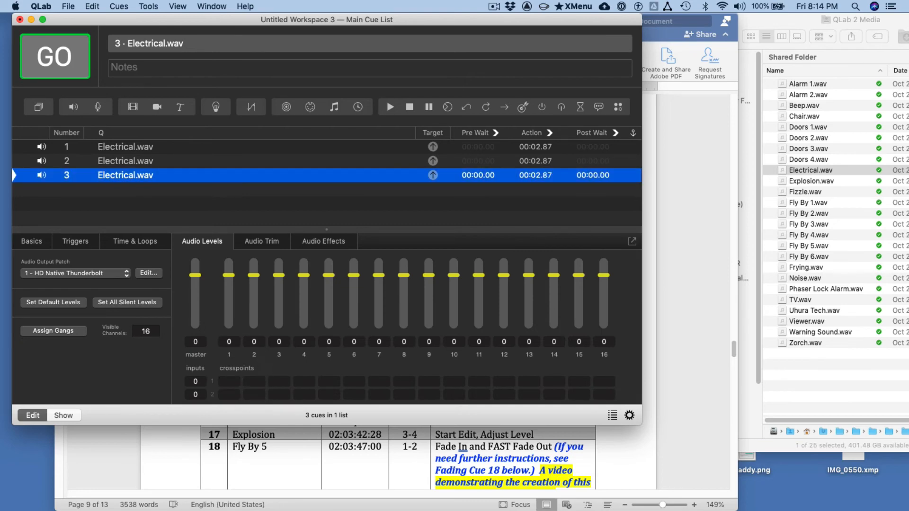
left_click(44, 75)
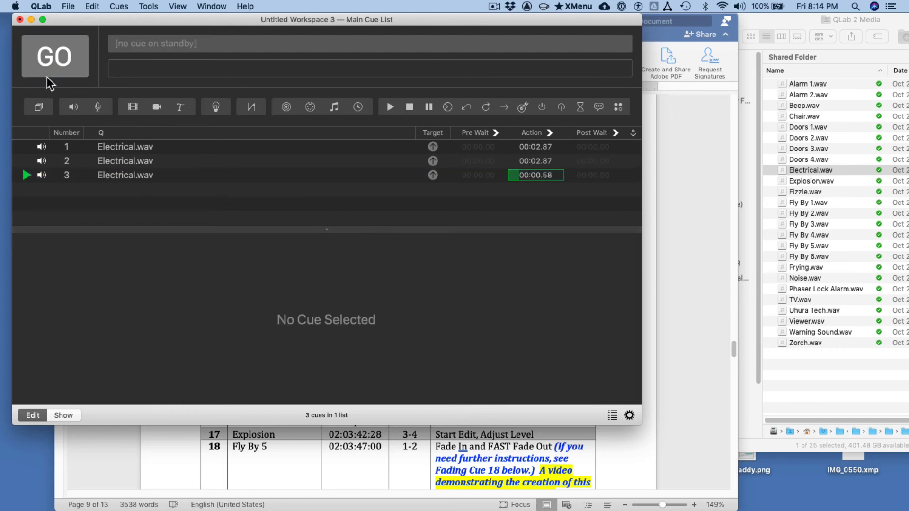
Route the third cue's input 1 to output 3 and input 2 to output 4 at level 0, and play it twice
left_click(129, 178)
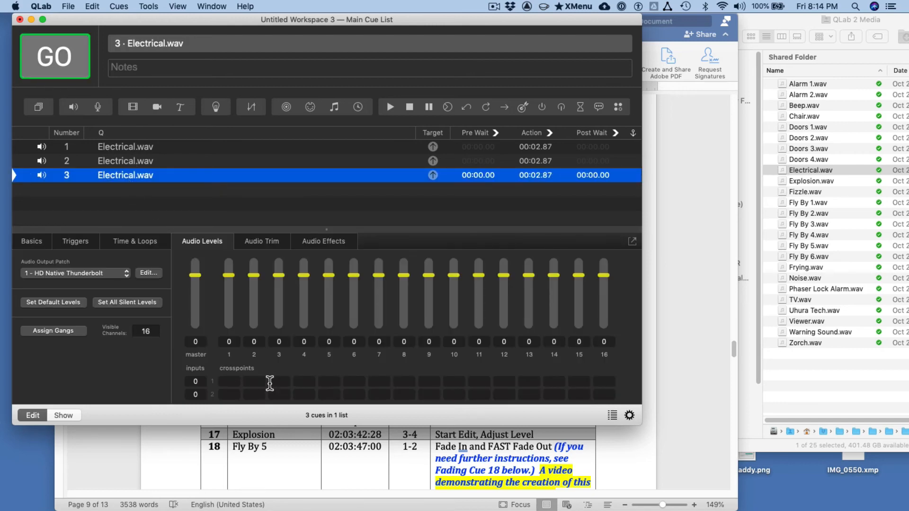
left_click(273, 381)
type("0")
left_click(304, 394)
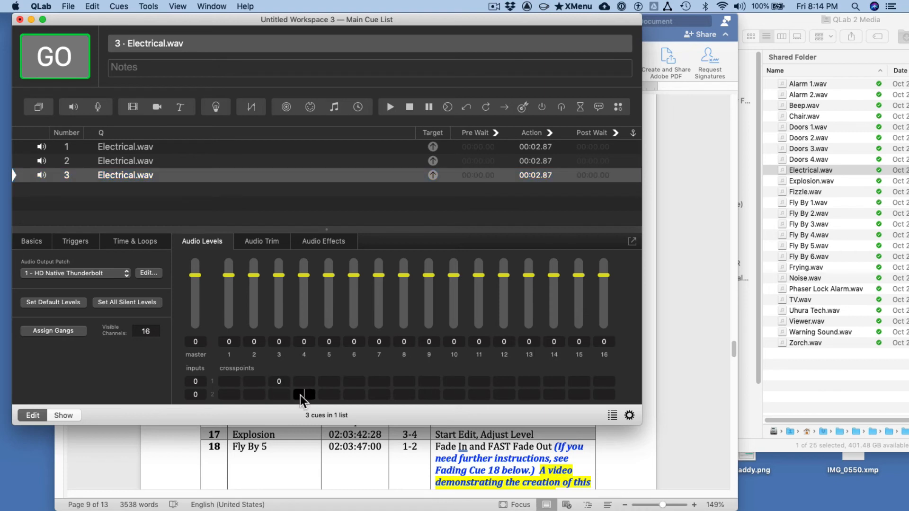
type("0")
left_click(34, 55)
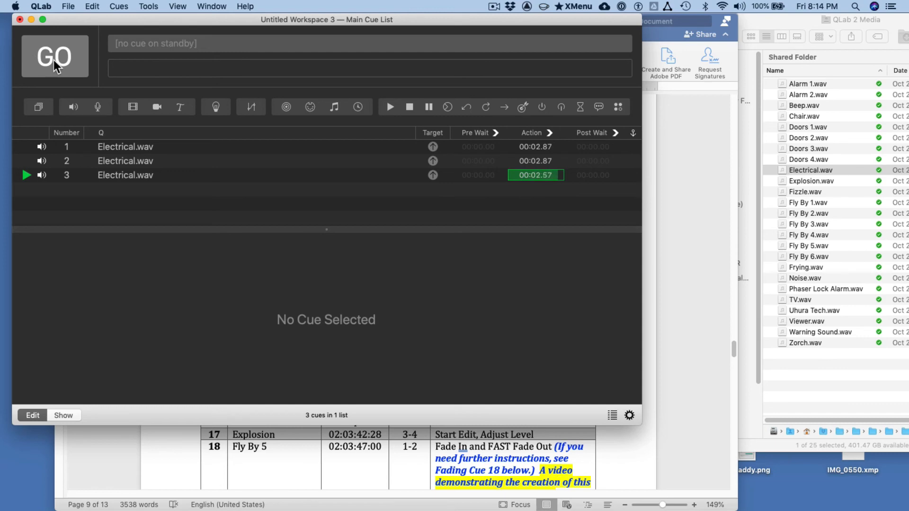
left_click(123, 178)
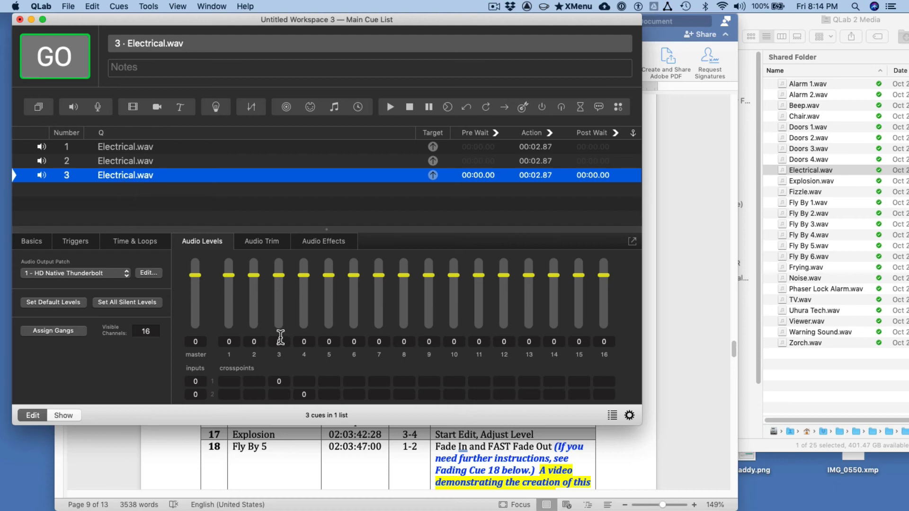
left_click(51, 61)
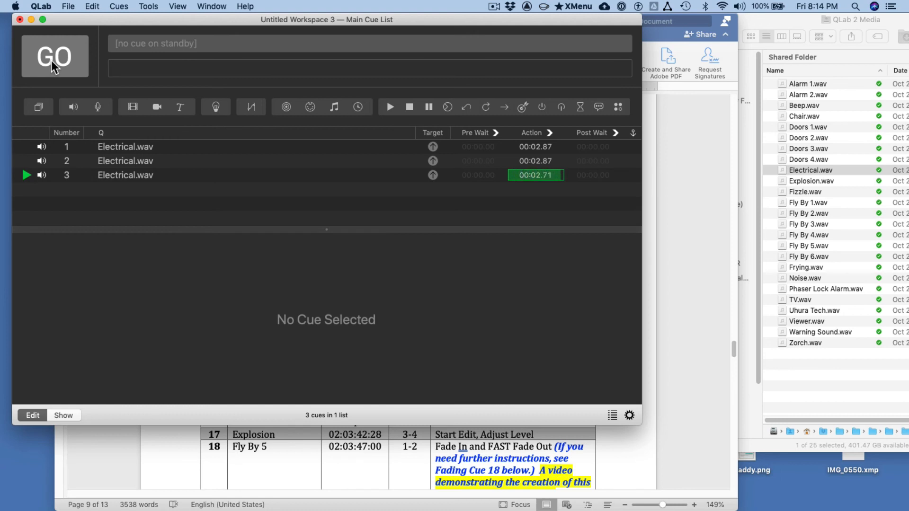
Route the third cue's input 1 to output 5 and input 2 to output 6 at level 0
left_click(106, 174)
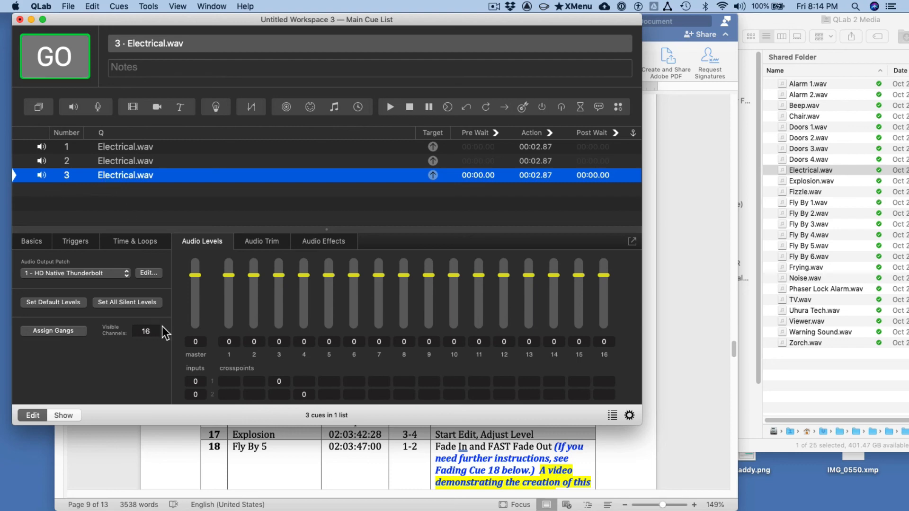
left_click(328, 383)
type("0")
left_click(355, 395)
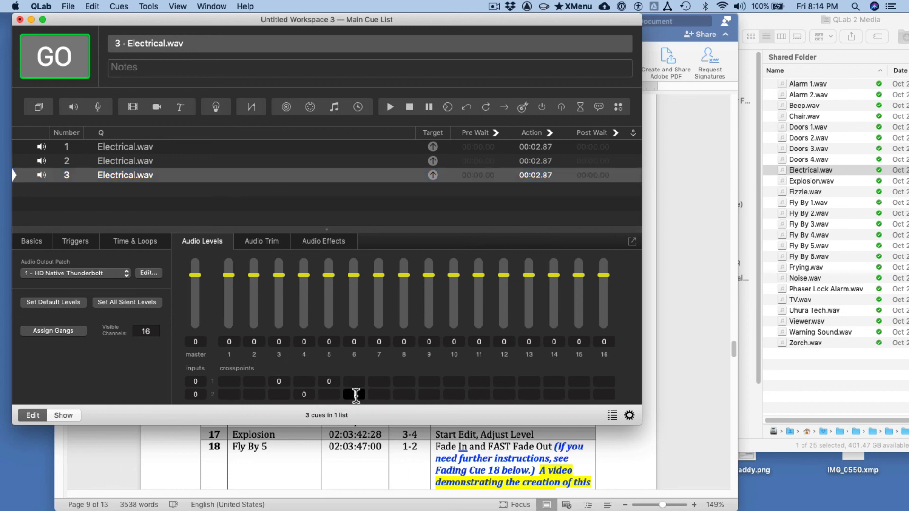
type("0")
Clear the third cue's crosspoints to outputs 3 and 4
left_click(304, 394)
left_click(279, 383)
key("BackSpace")
key("Return")
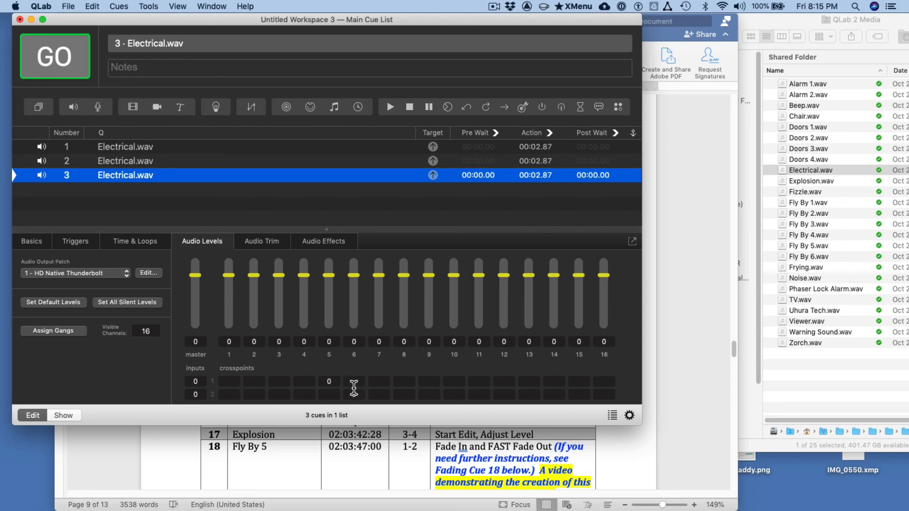
double_click(328, 381)
Select the second cue, check the output assignments in the Word sound effects cue table, and return to QLab
left_click(122, 159)
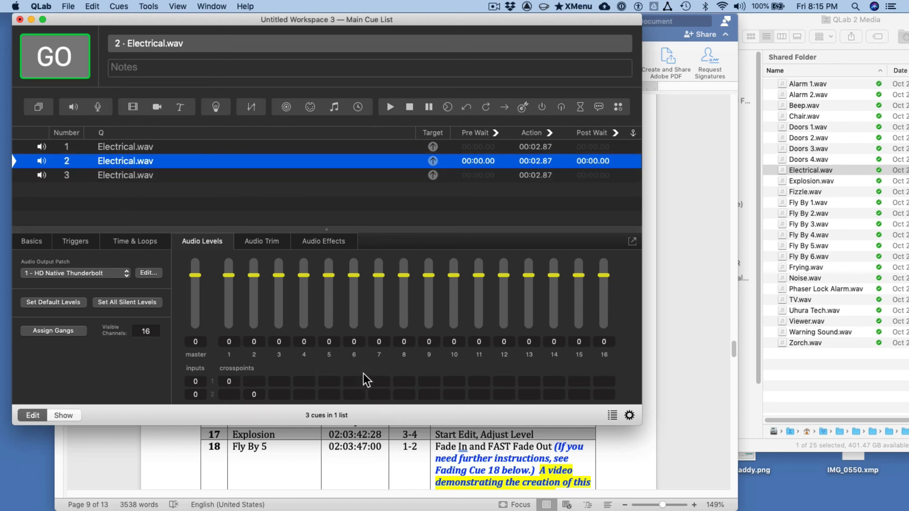
left_click(415, 463)
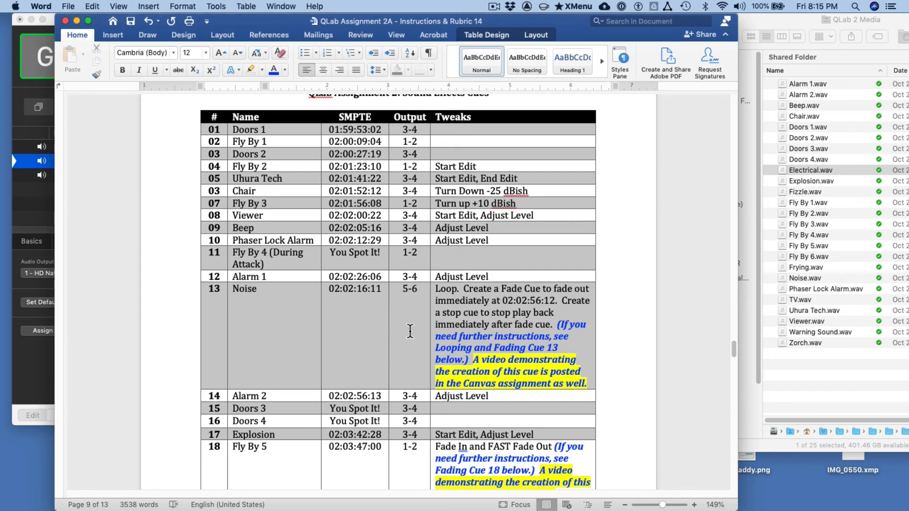
left_click(36, 366)
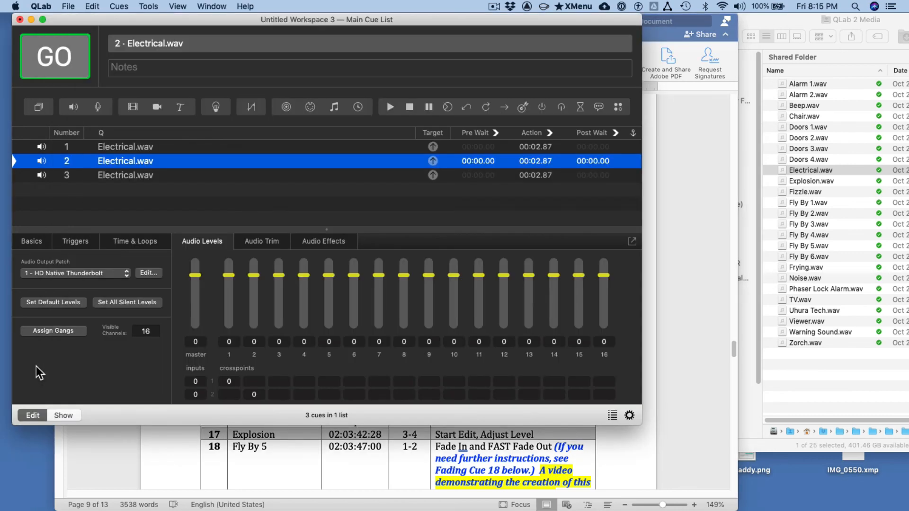